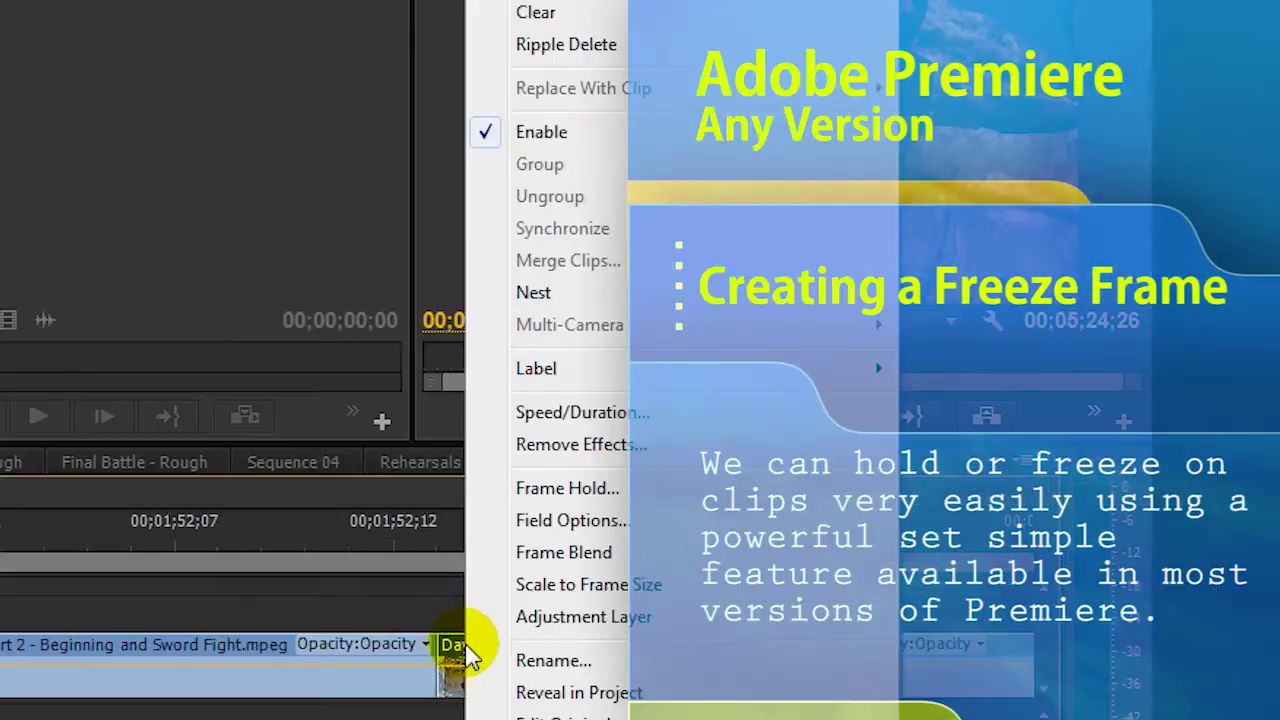
Step: Scrub the sword fight clip and begin a still-frame export from the Program monitor, then cancel it
click(566, 490)
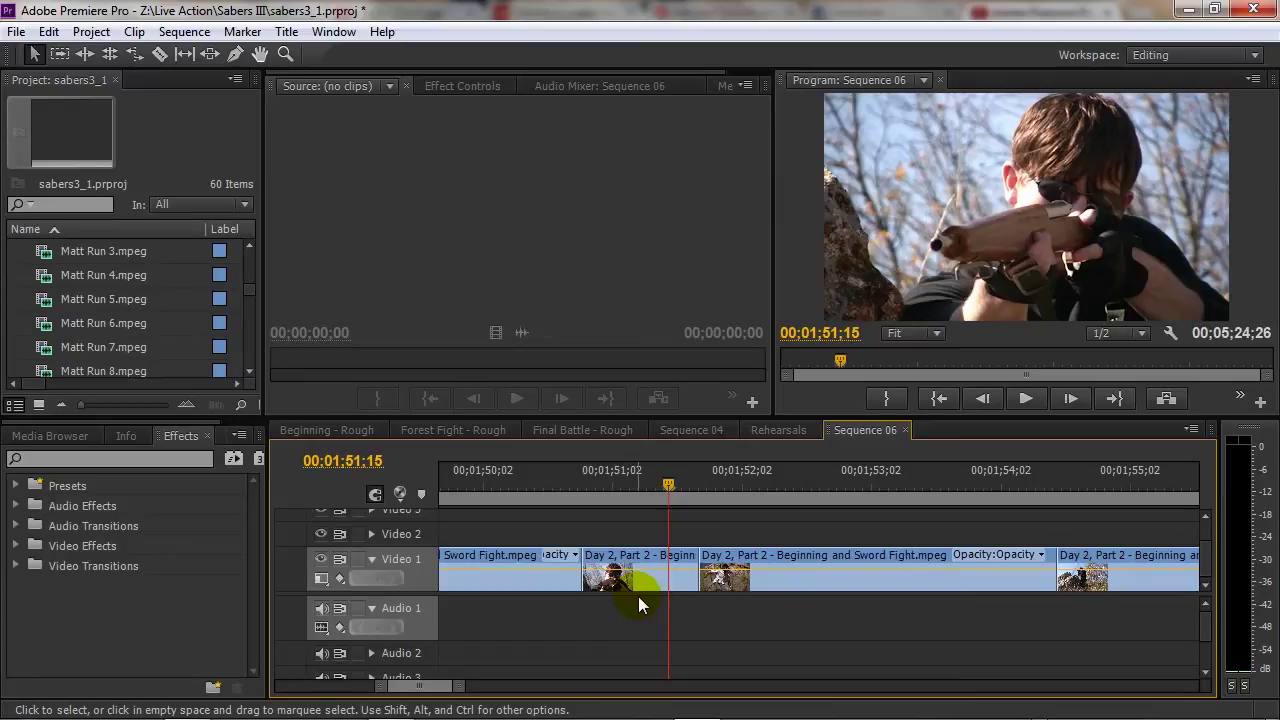
mouse_move(668, 484)
mouse_down()
mouse_move(683, 482)
mouse_move(648, 486)
mouse_move(661, 494)
mouse_up()
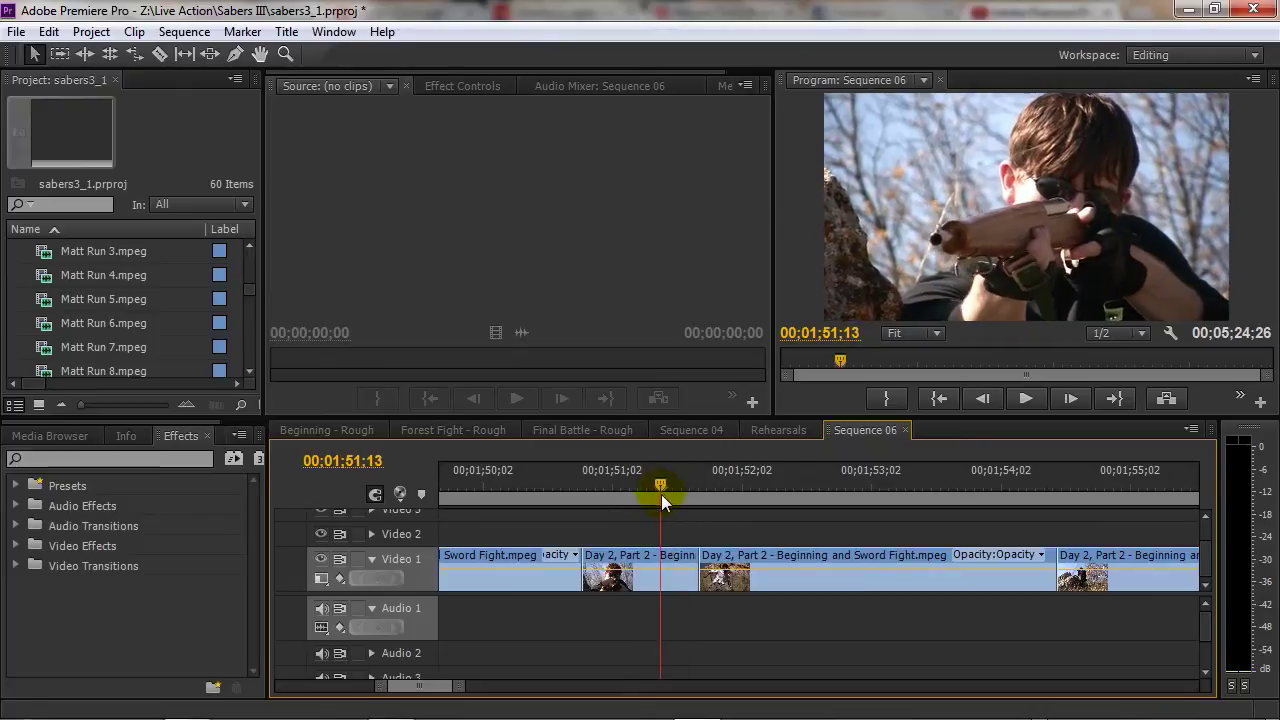
click(1239, 397)
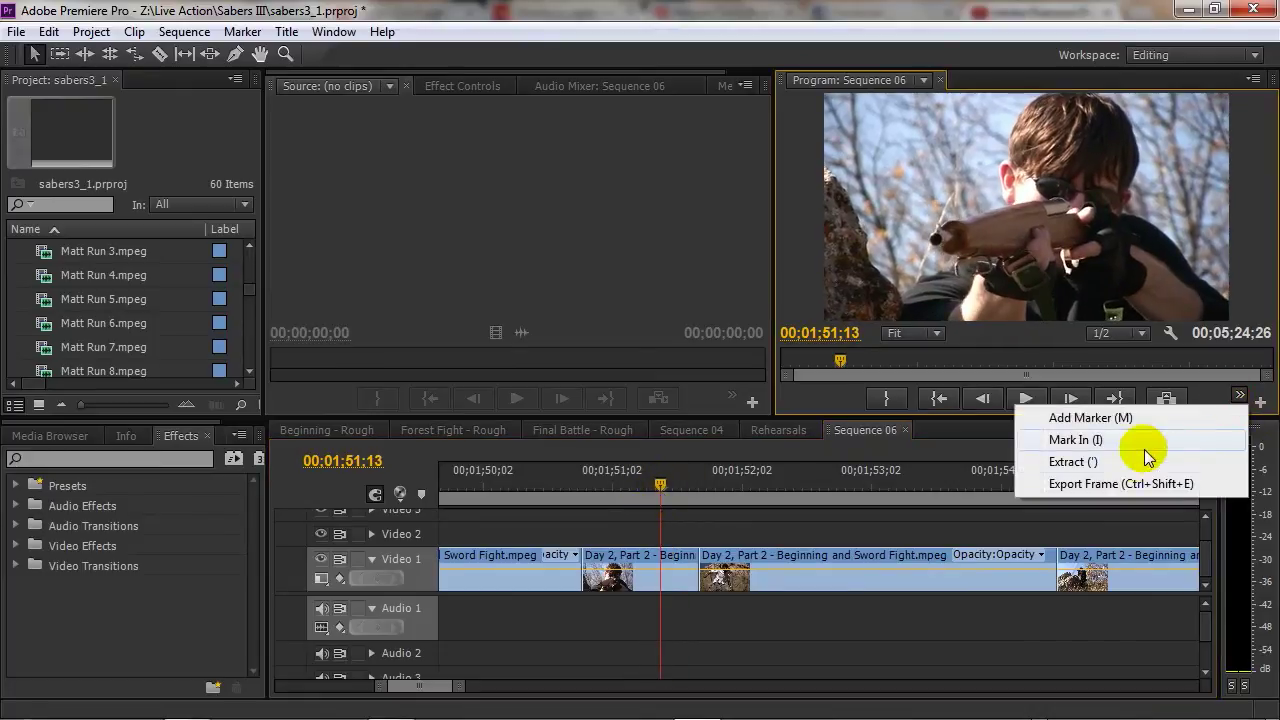
click(1132, 484)
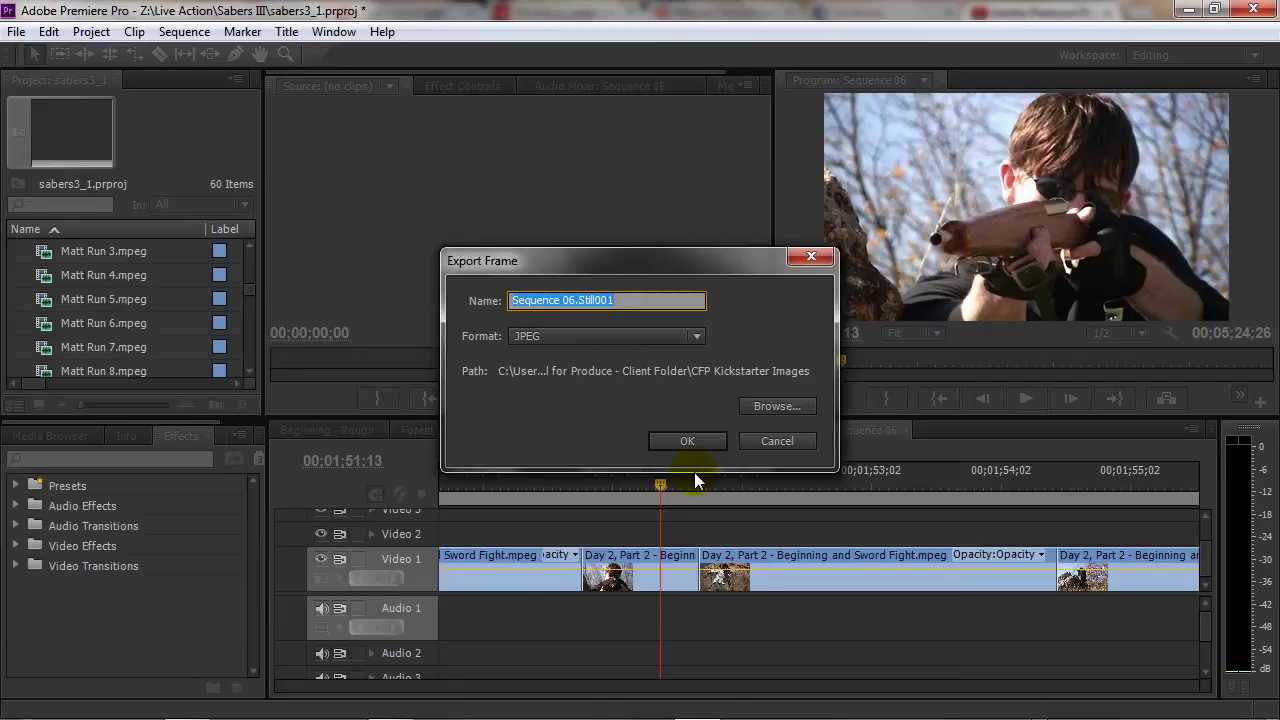
click(772, 442)
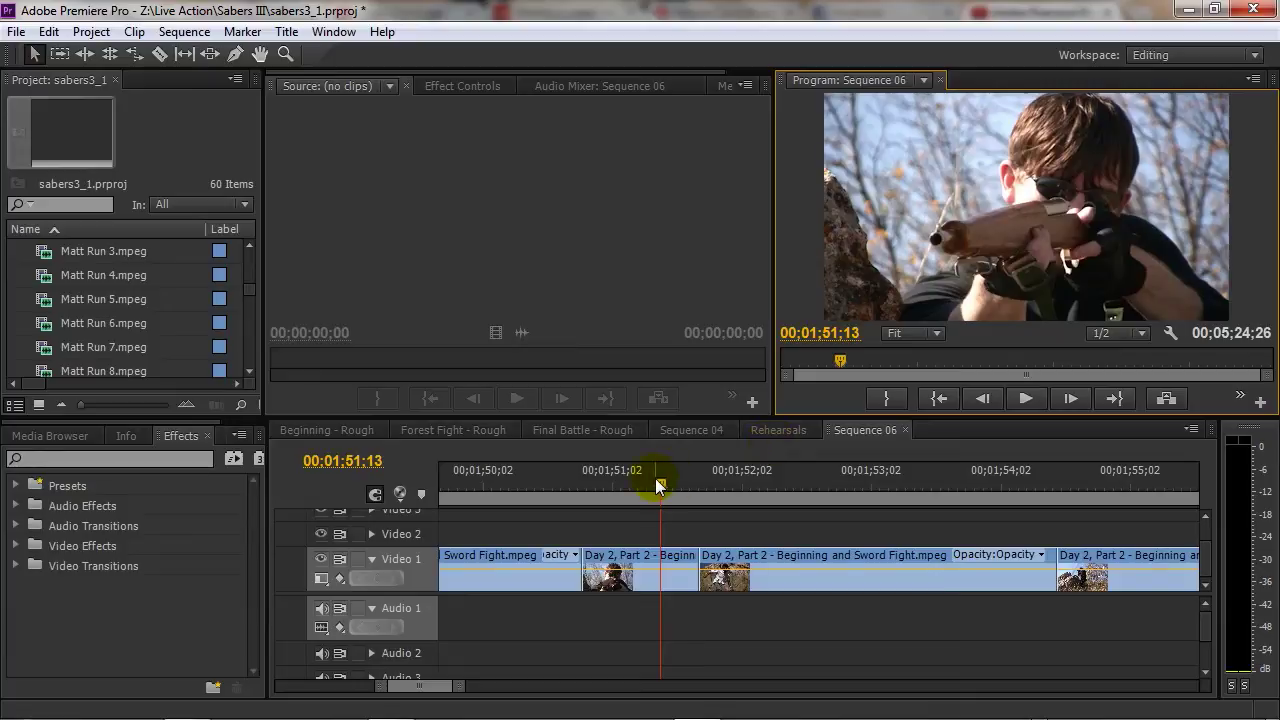
Step: Scrub to 01;52;13 and razor-cut the sword fight clip on Video 1 to isolate one frame
drag(660, 487, 787, 532)
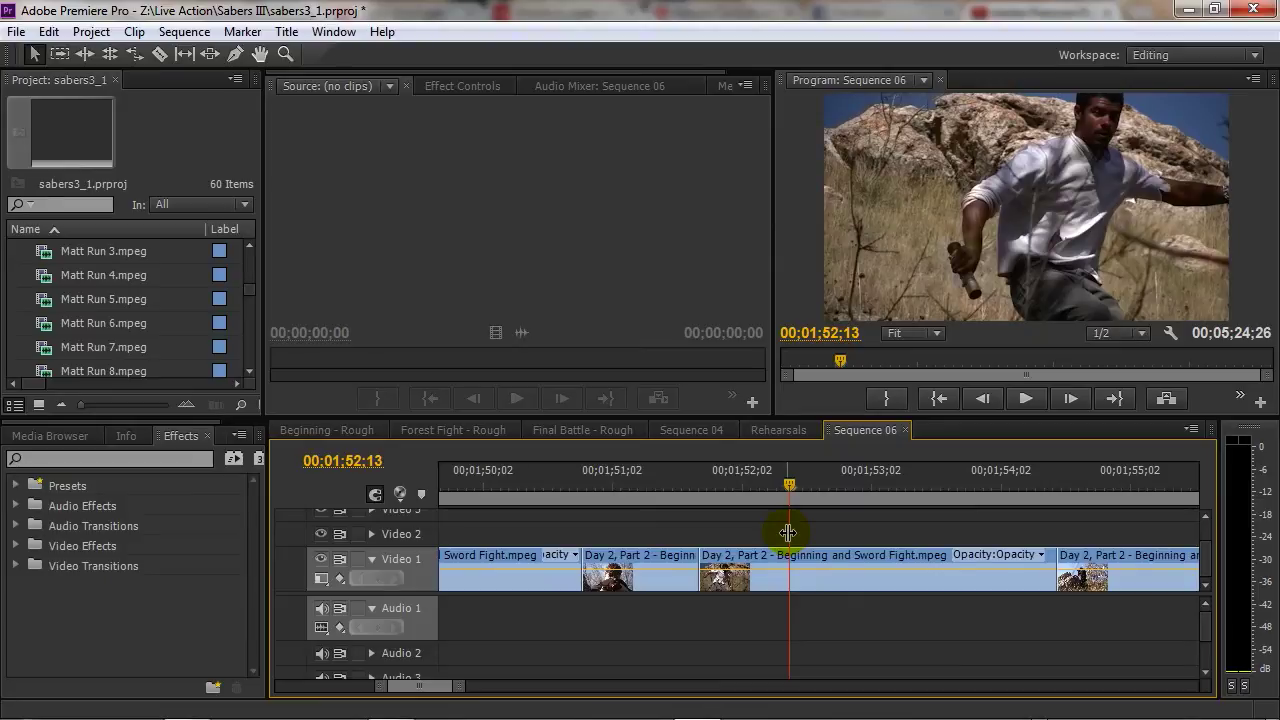
key(c)
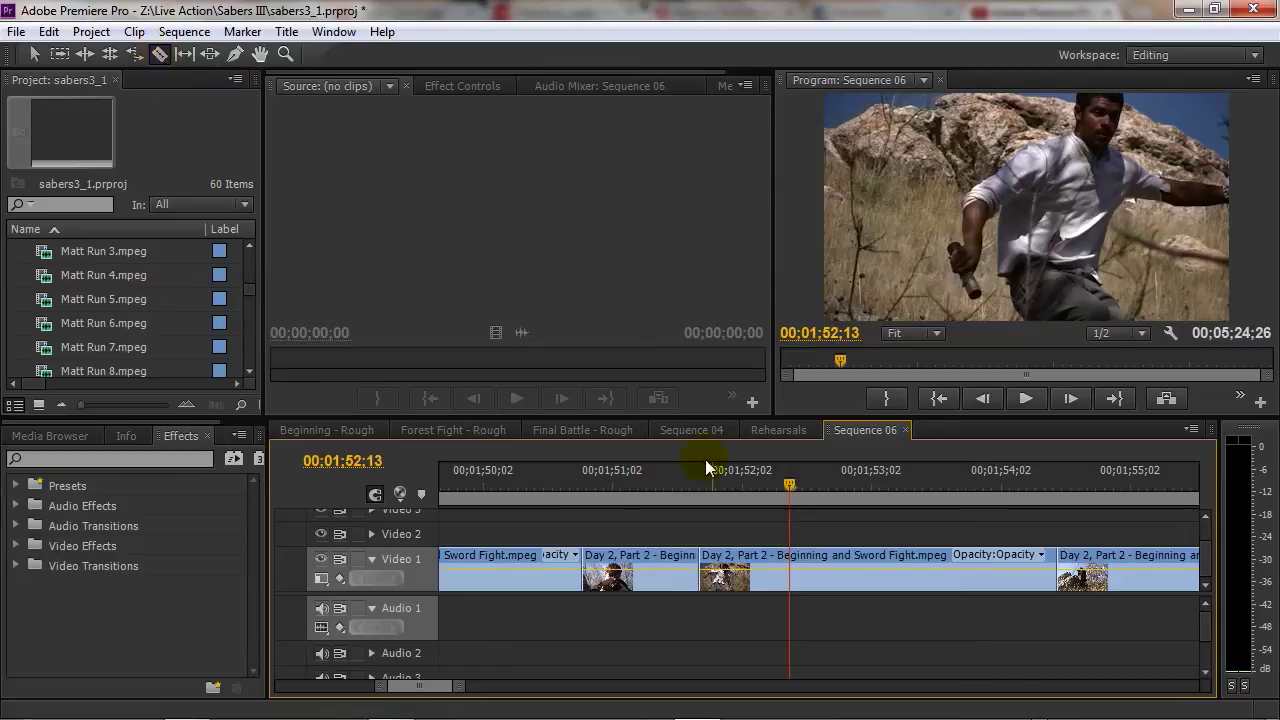
click(792, 568)
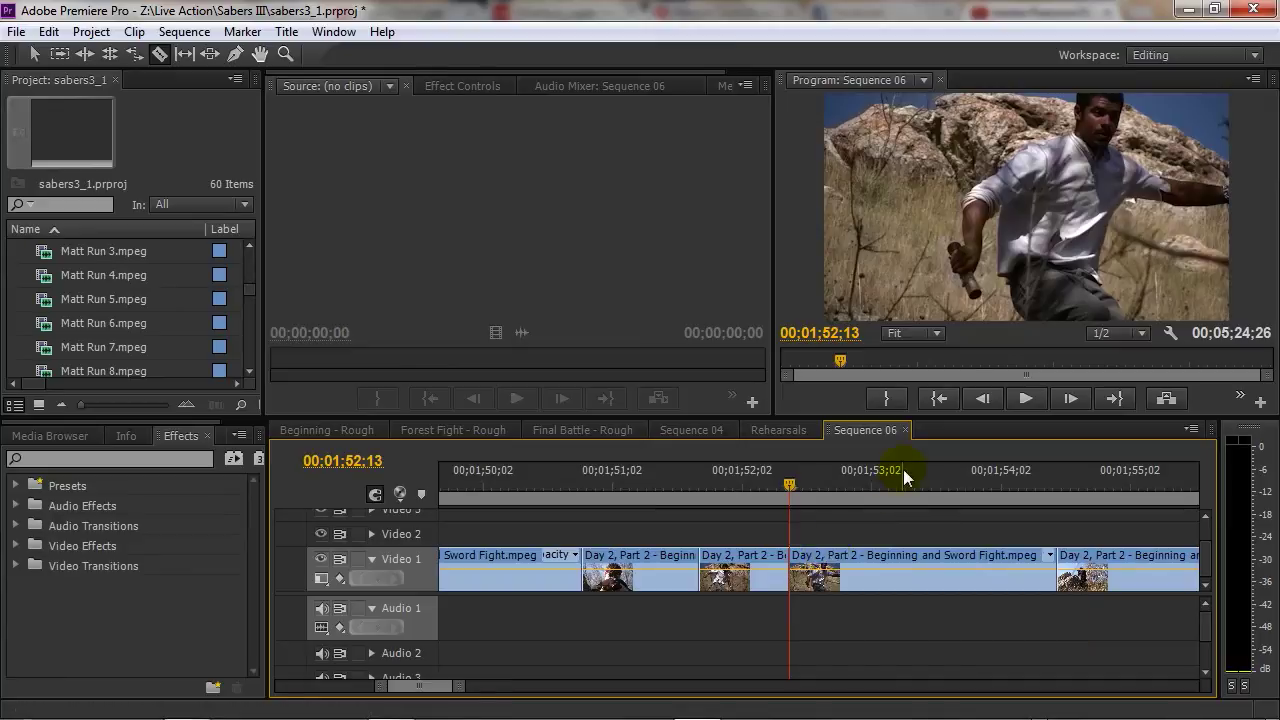
key(Right)
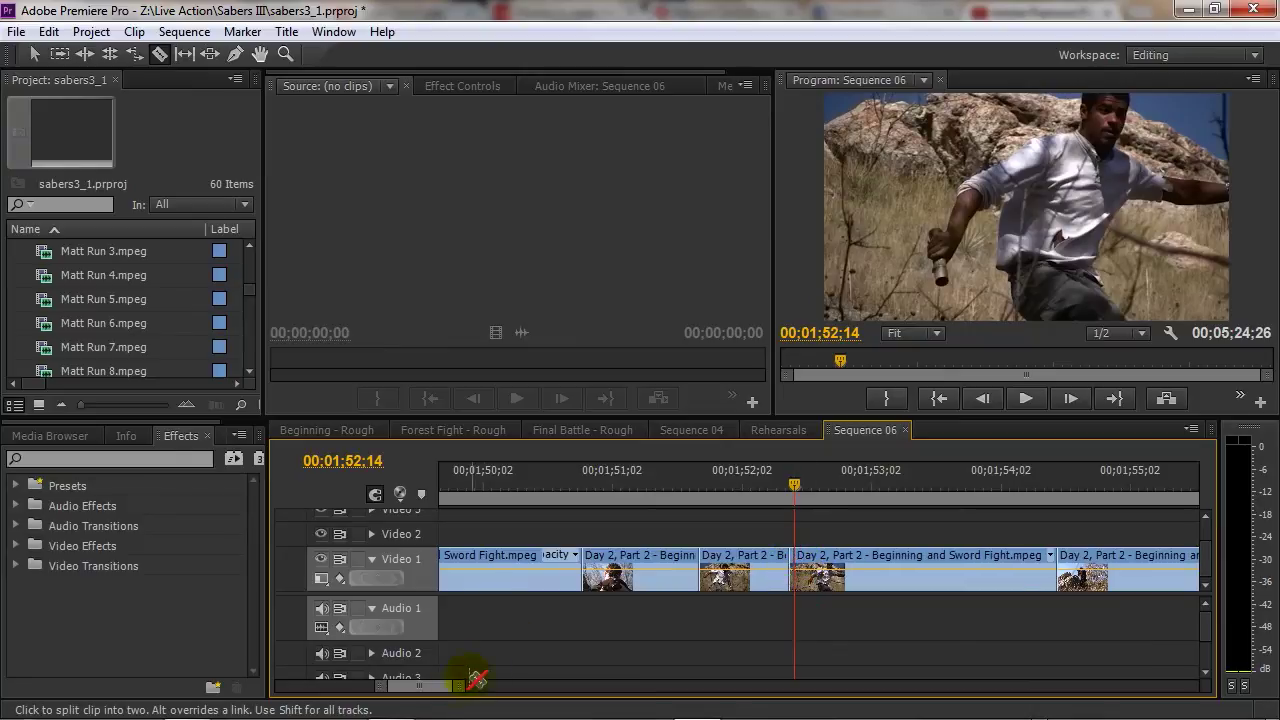
drag(462, 686, 426, 689)
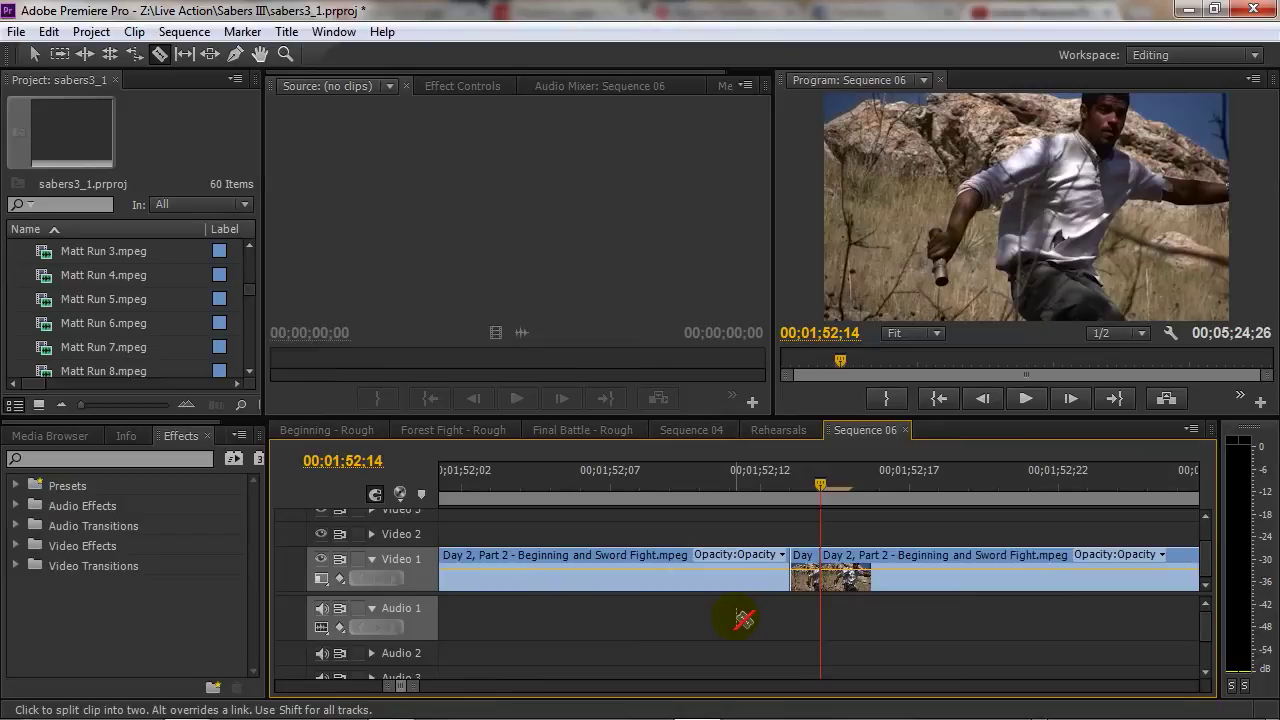
key(v)
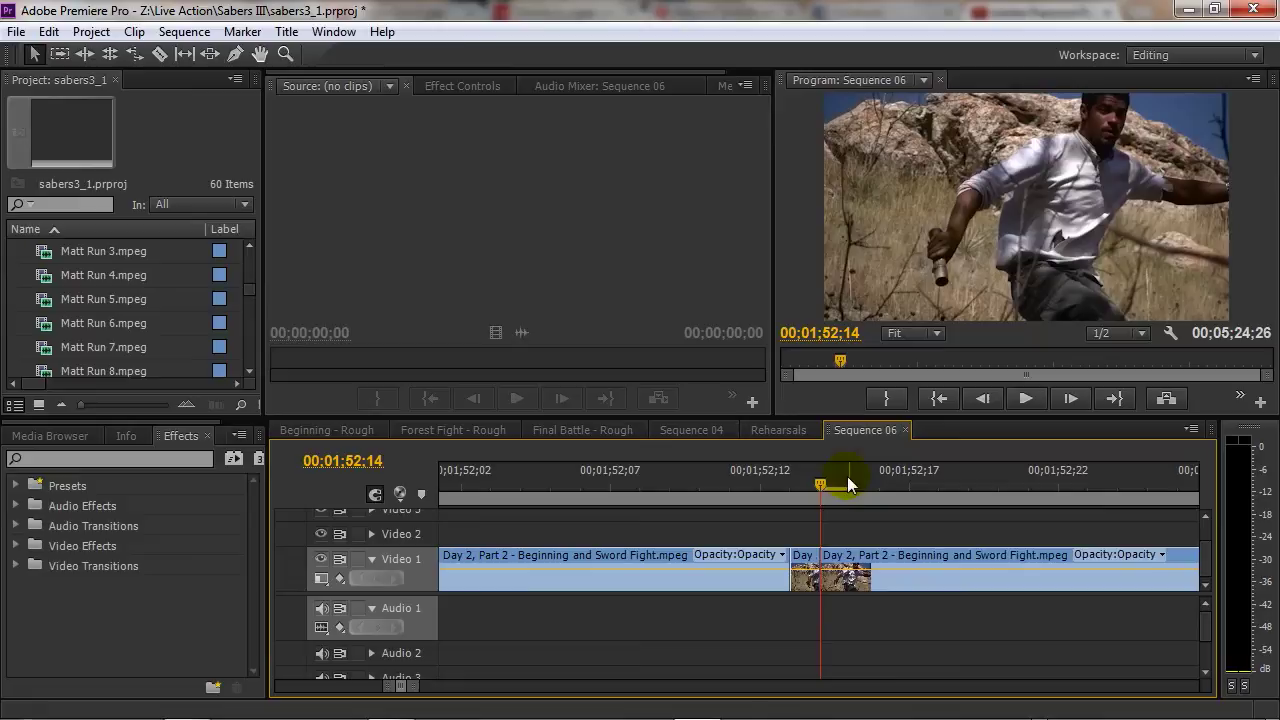
Step: Apply Frame Hold to the one-frame clip, holding on its In Point
right_click(806, 560)
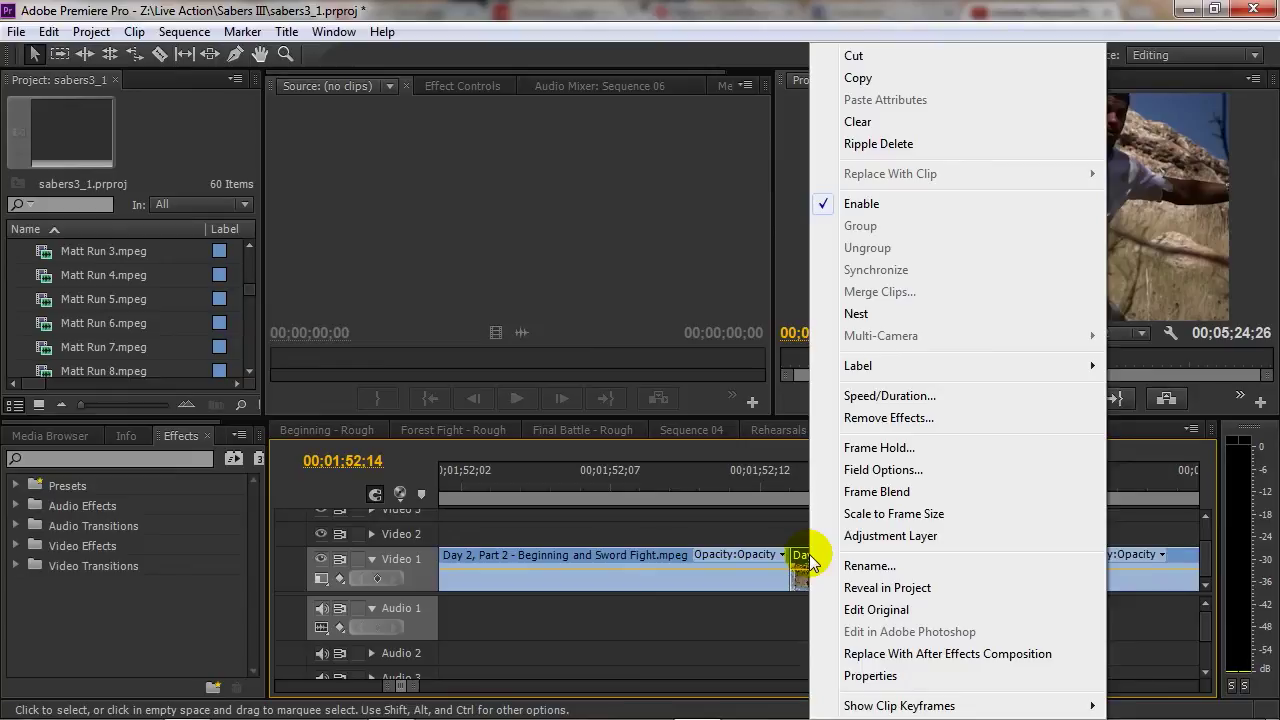
click(866, 447)
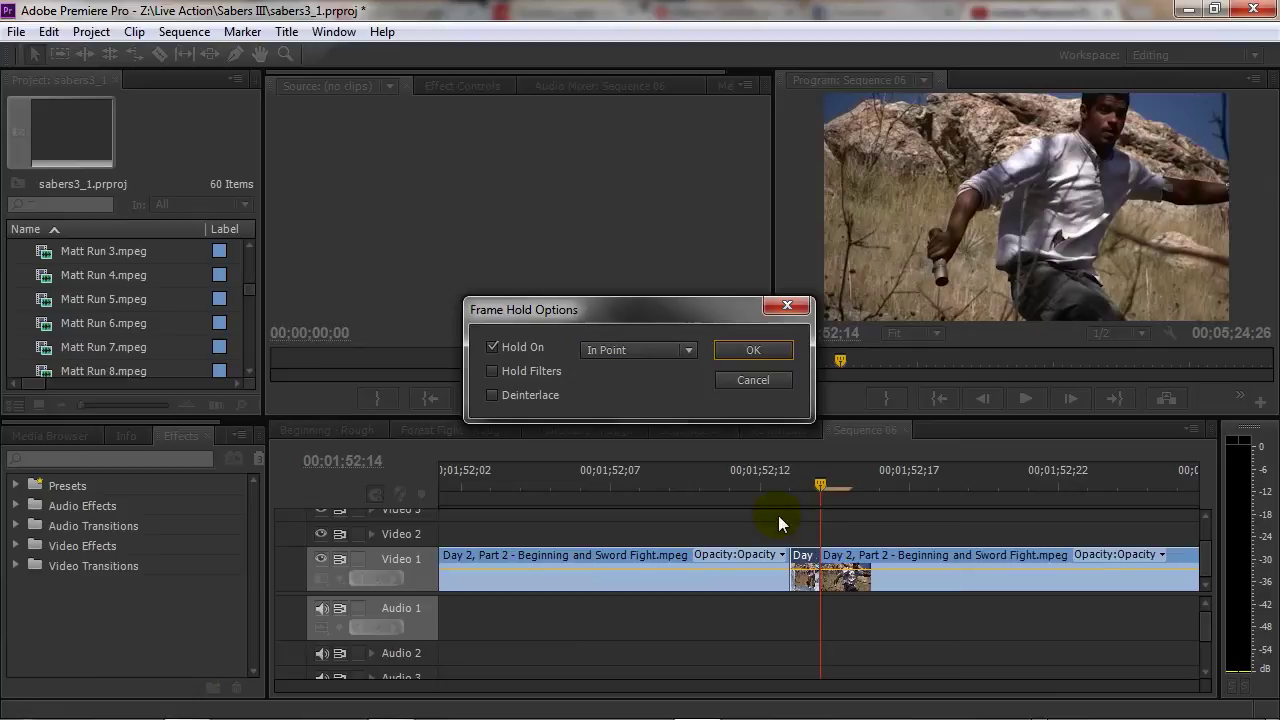
click(646, 351)
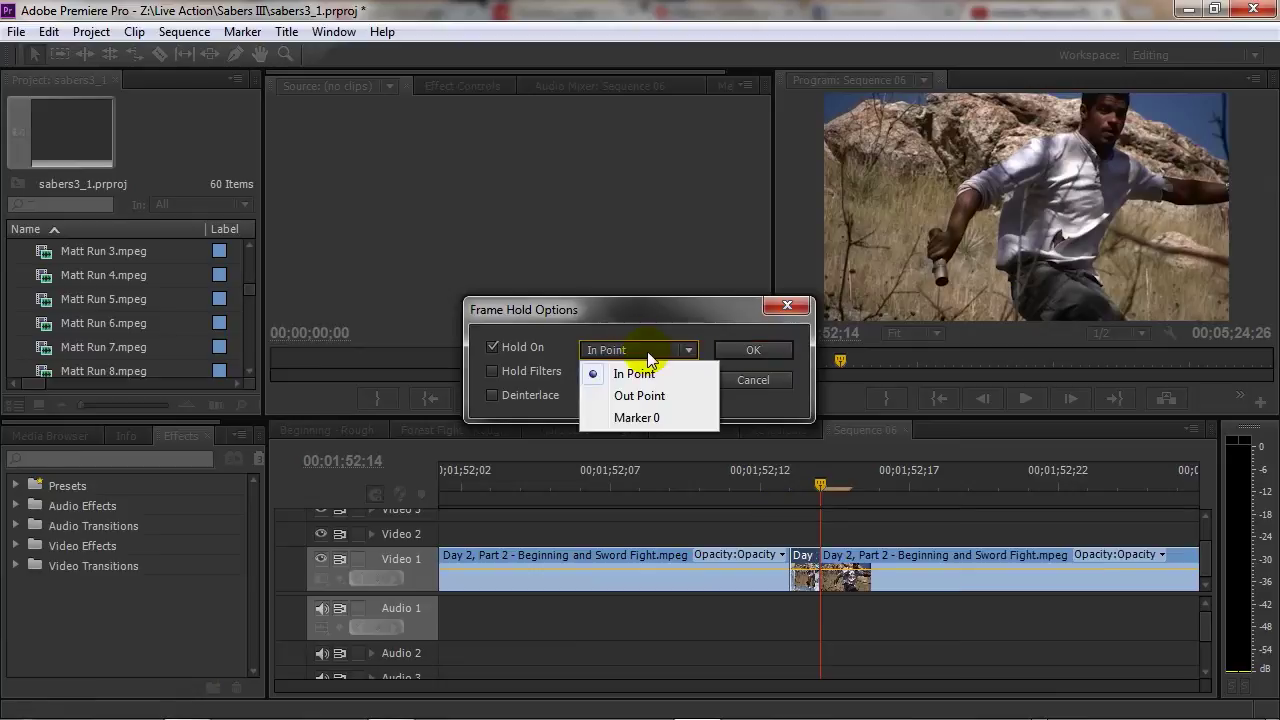
click(649, 354)
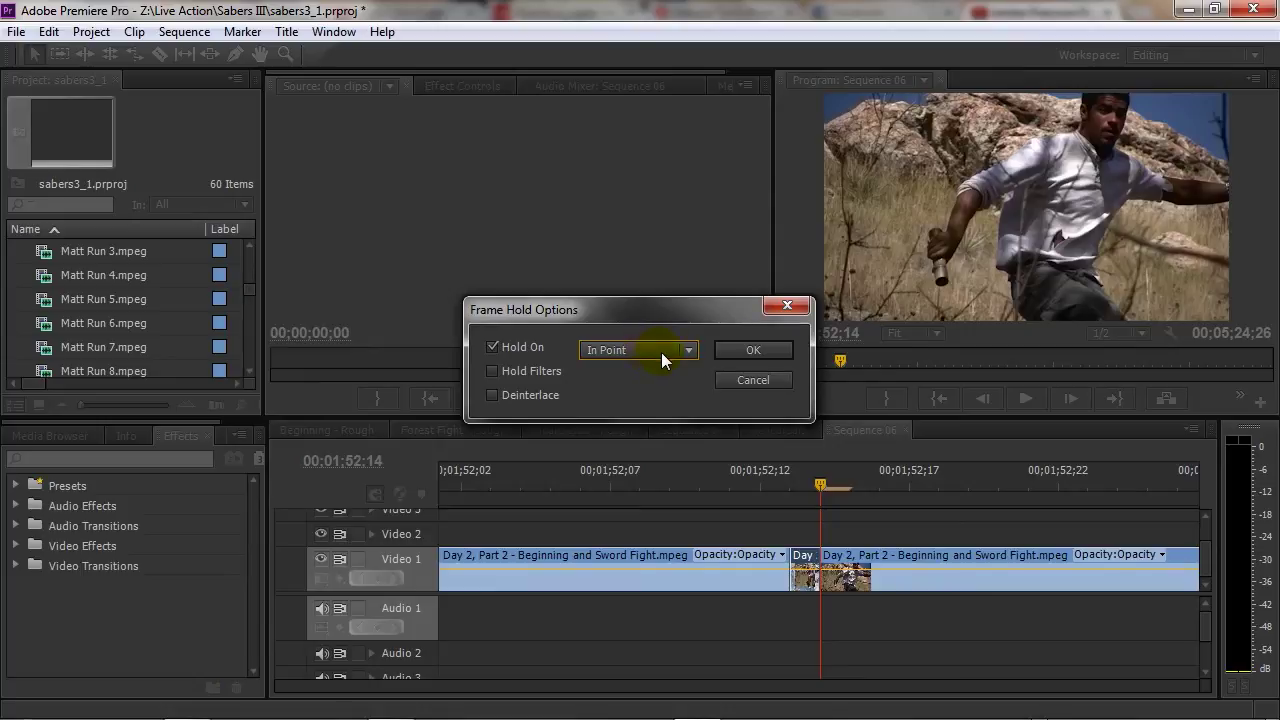
click(741, 352)
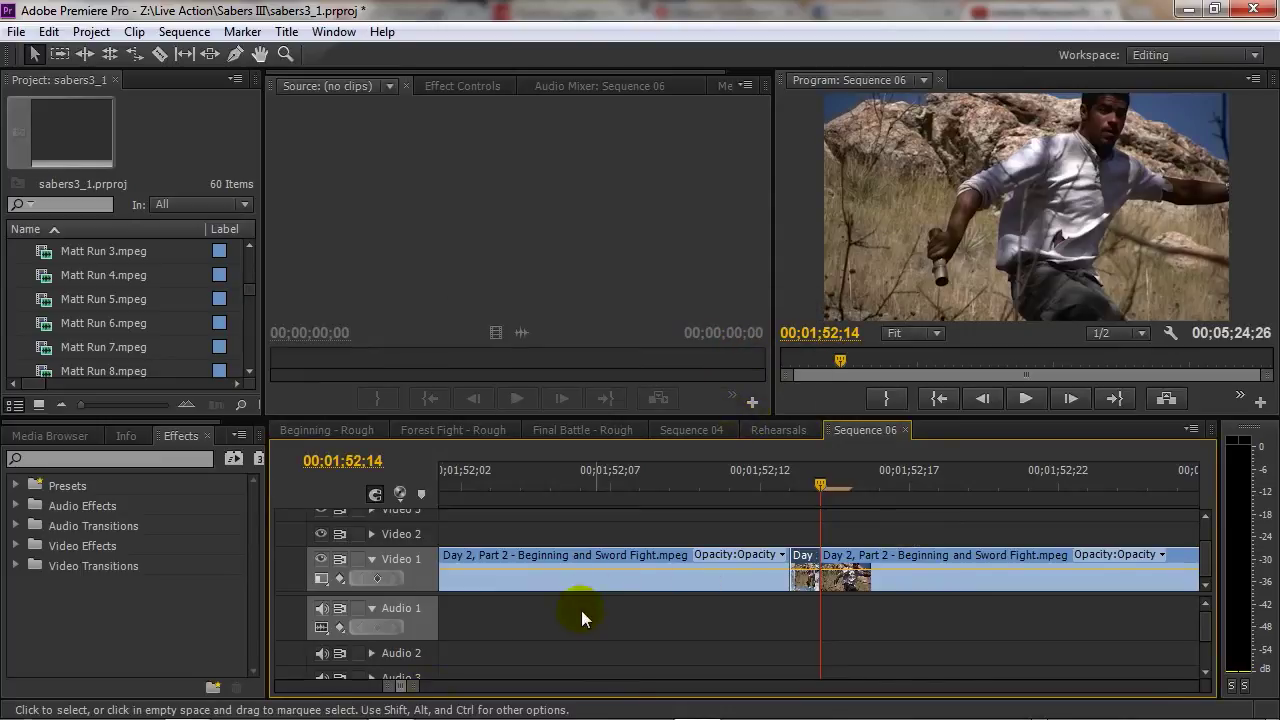
Step: Shift the following sword fight clip about 22 frames later and stretch the frozen clip into the gap
scroll(414, 689, down, 5)
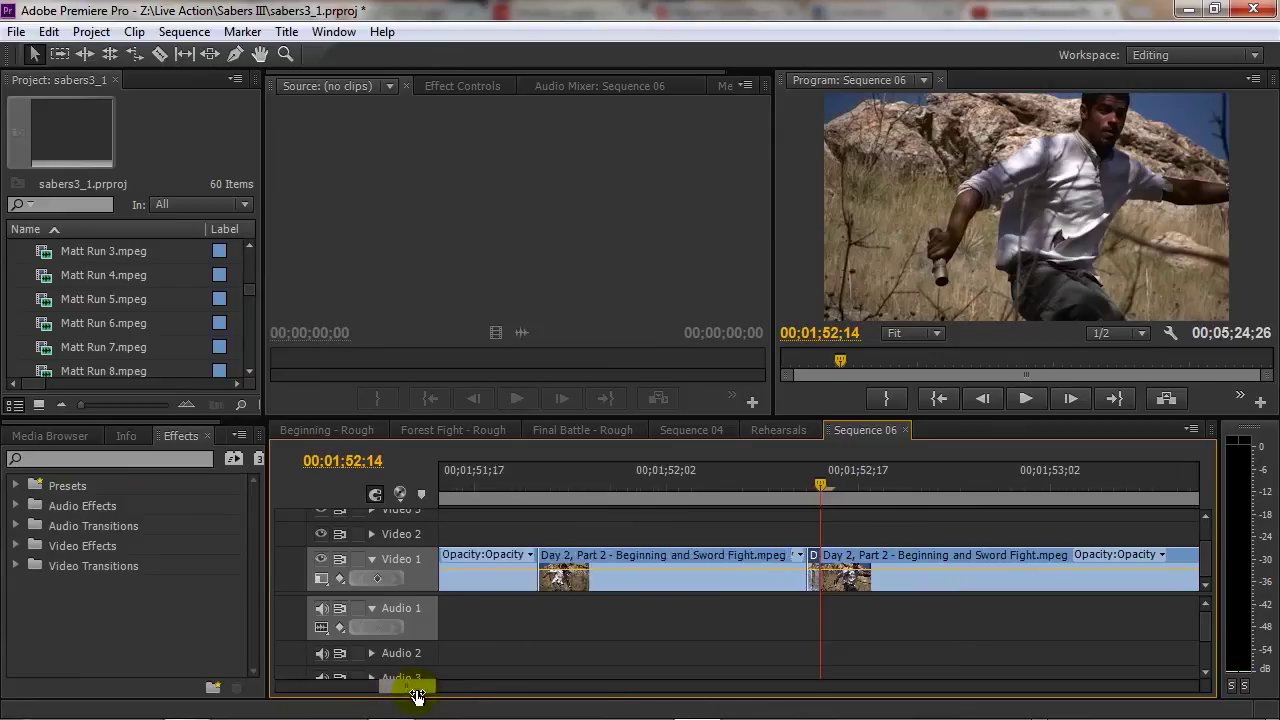
scroll(433, 699, down, 1)
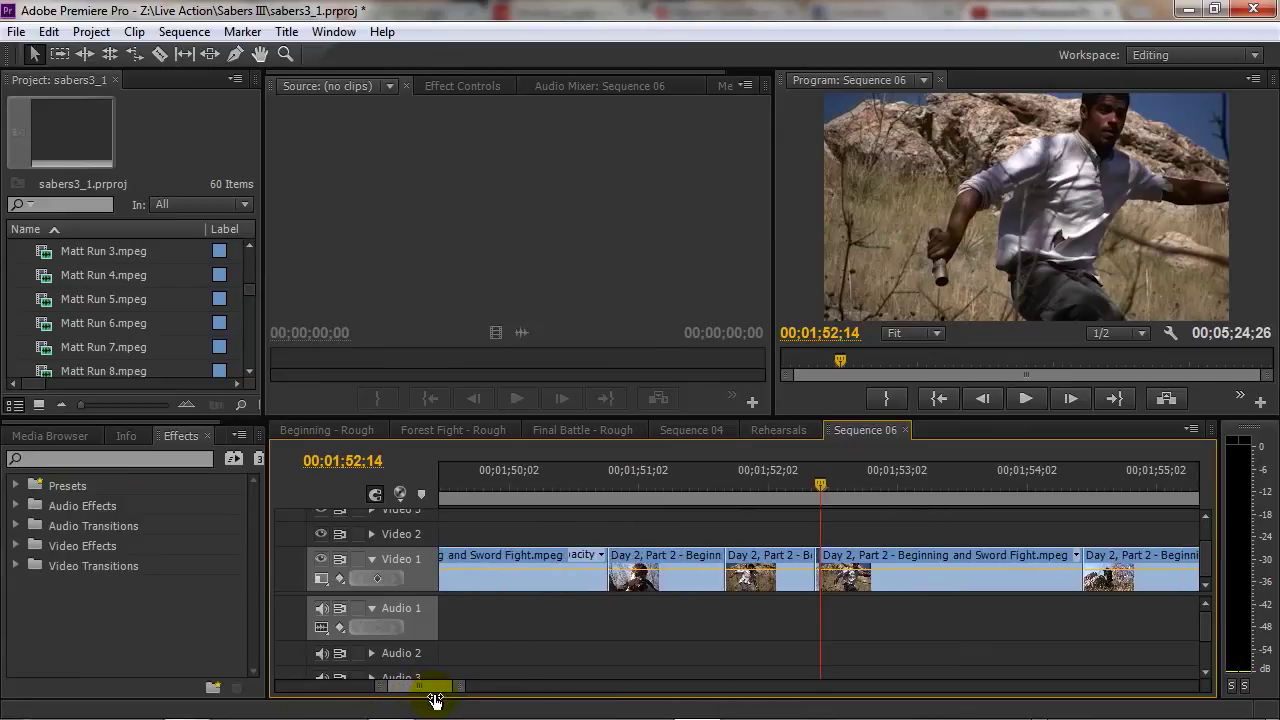
click(843, 560)
drag(843, 560, 950, 567)
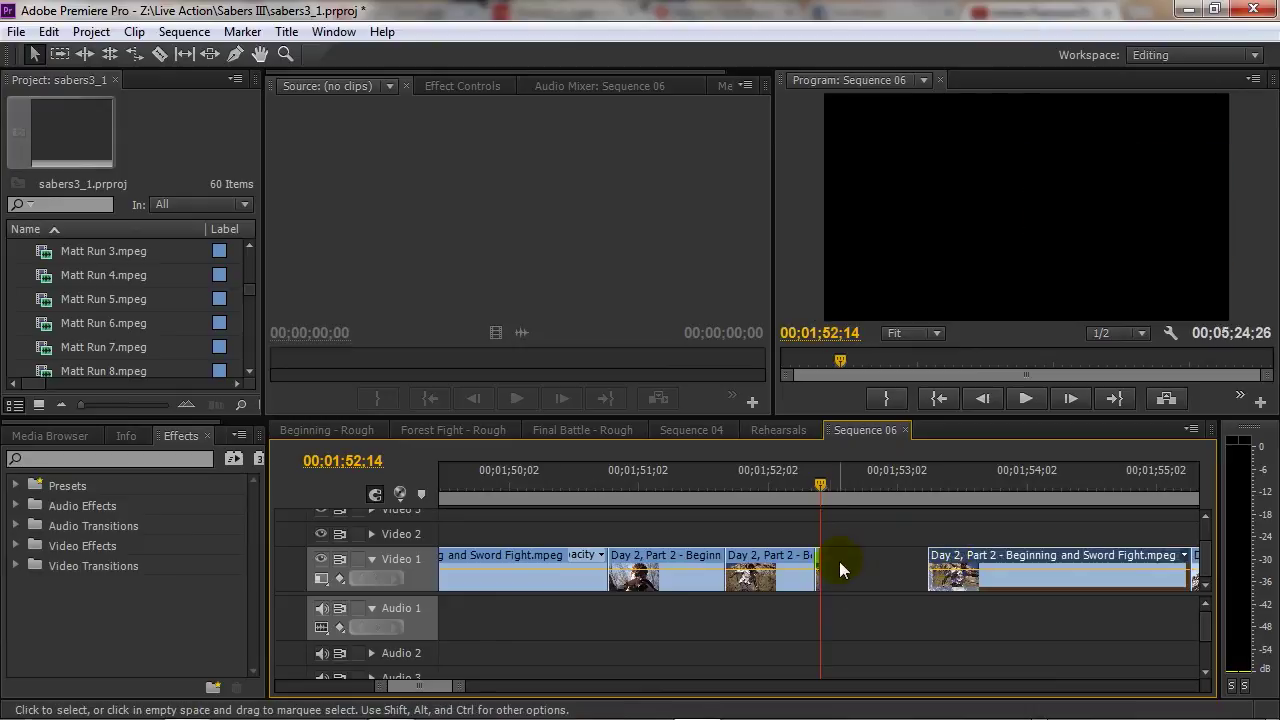
drag(829, 553, 929, 545)
click(810, 490)
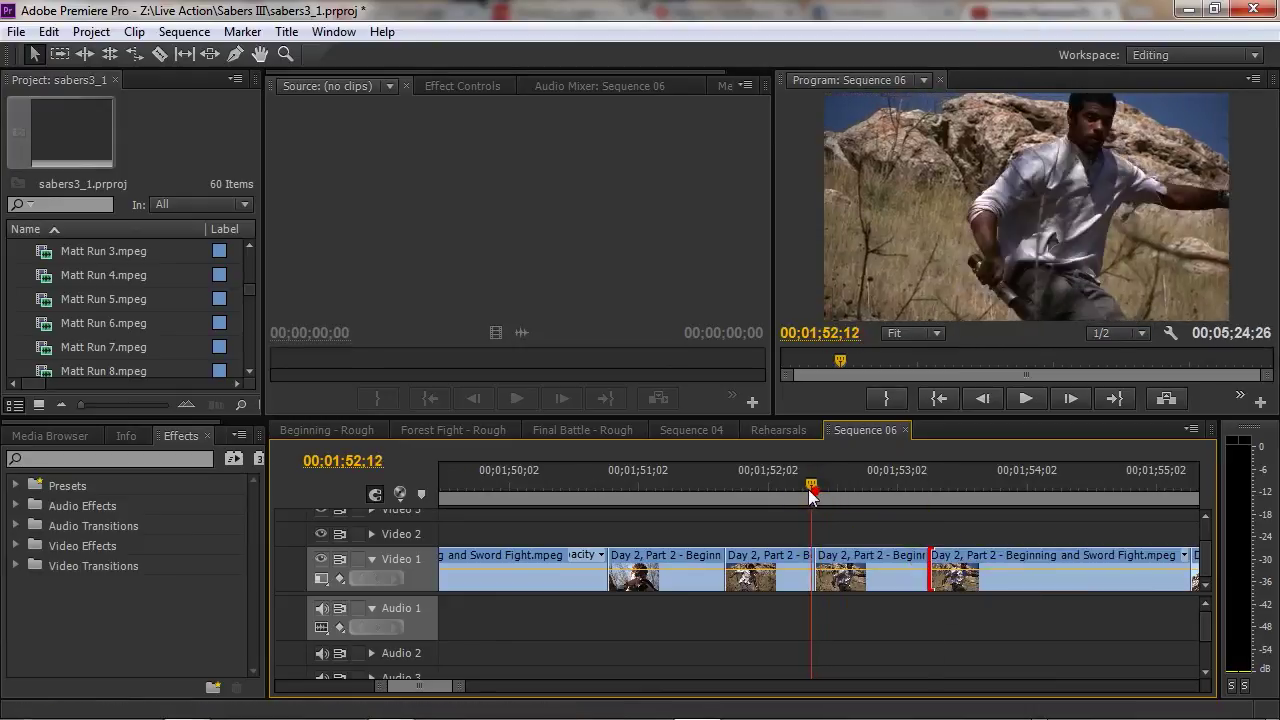
drag(809, 490, 758, 494)
click(1033, 398)
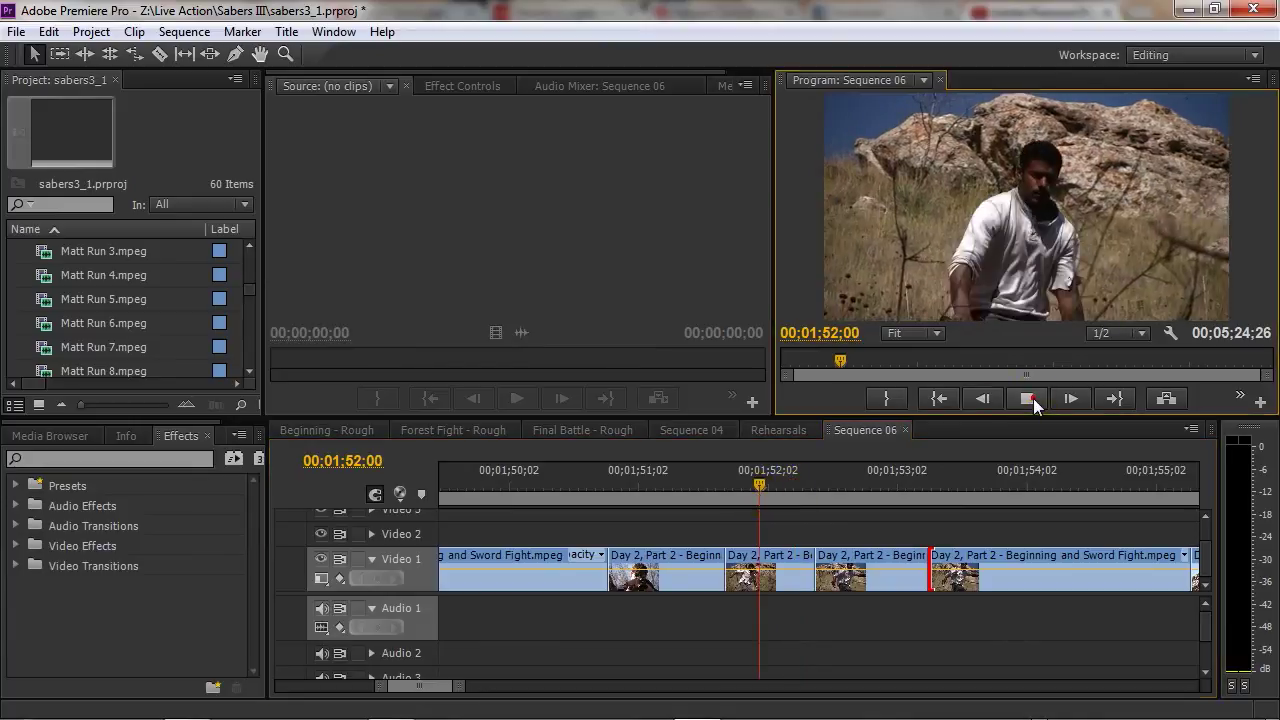
click(1033, 398)
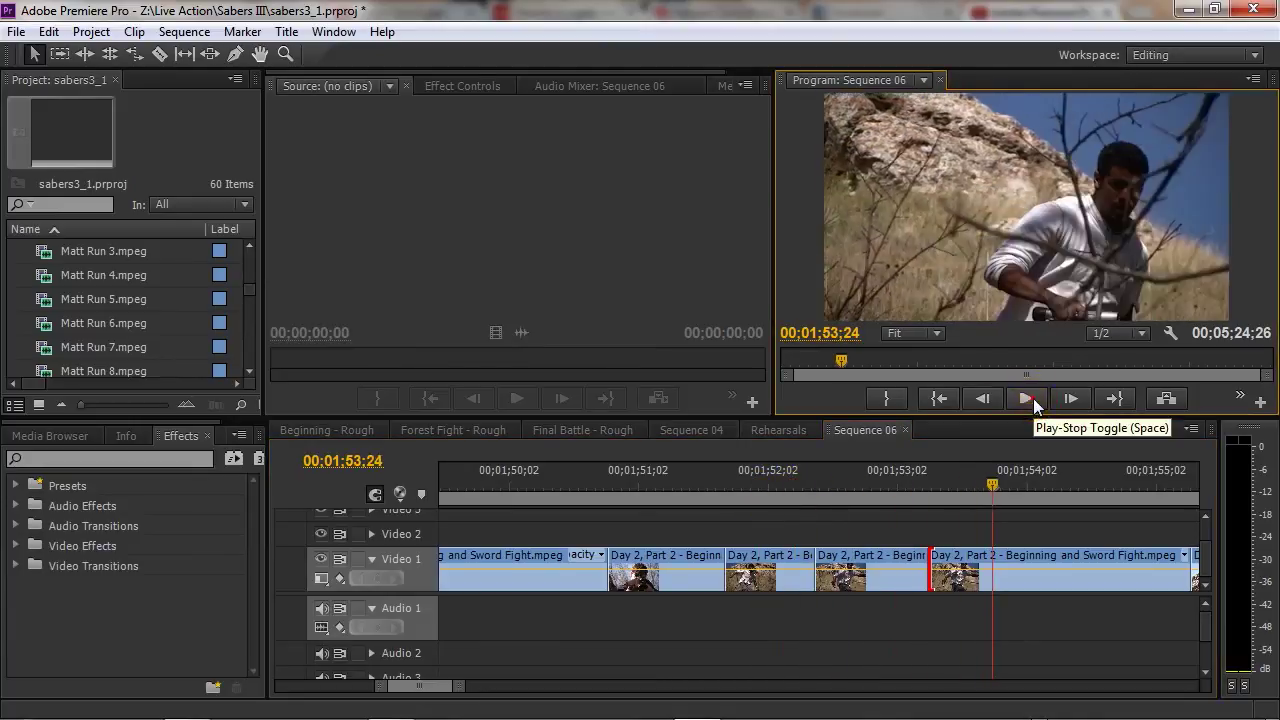
click(737, 494)
click(1039, 395)
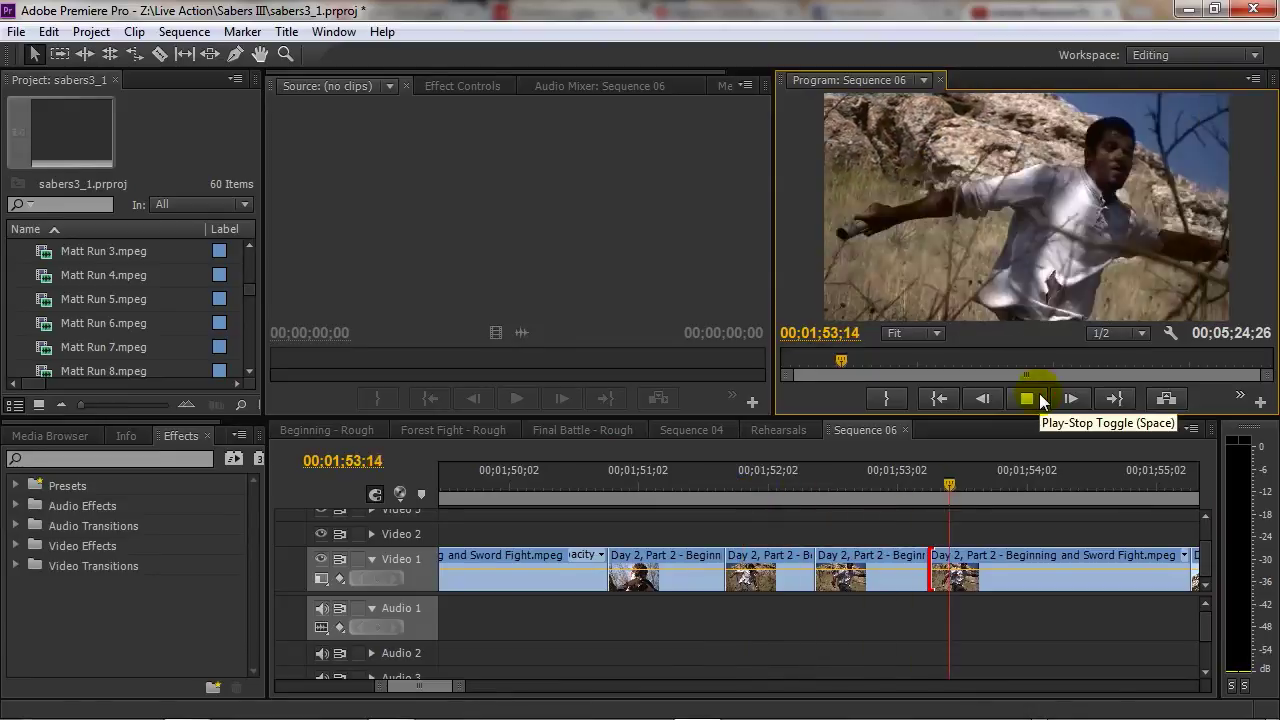
click(1039, 397)
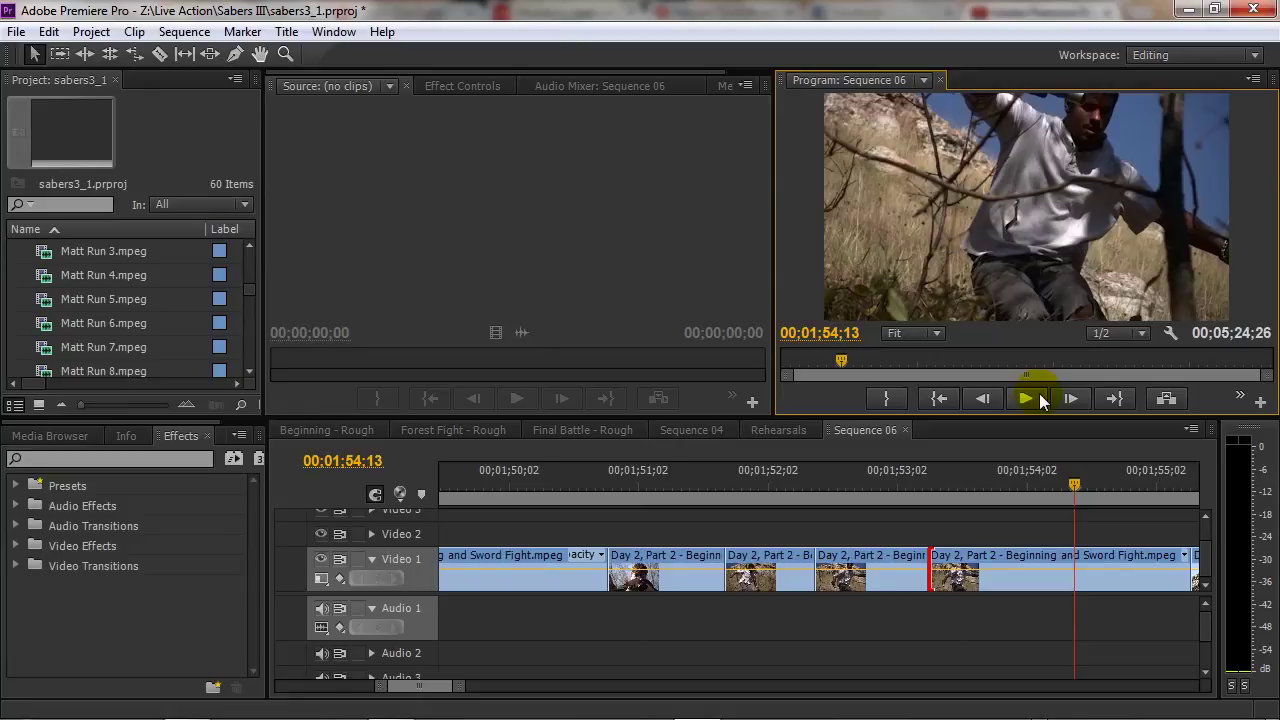
click(641, 486)
drag(643, 487, 656, 490)
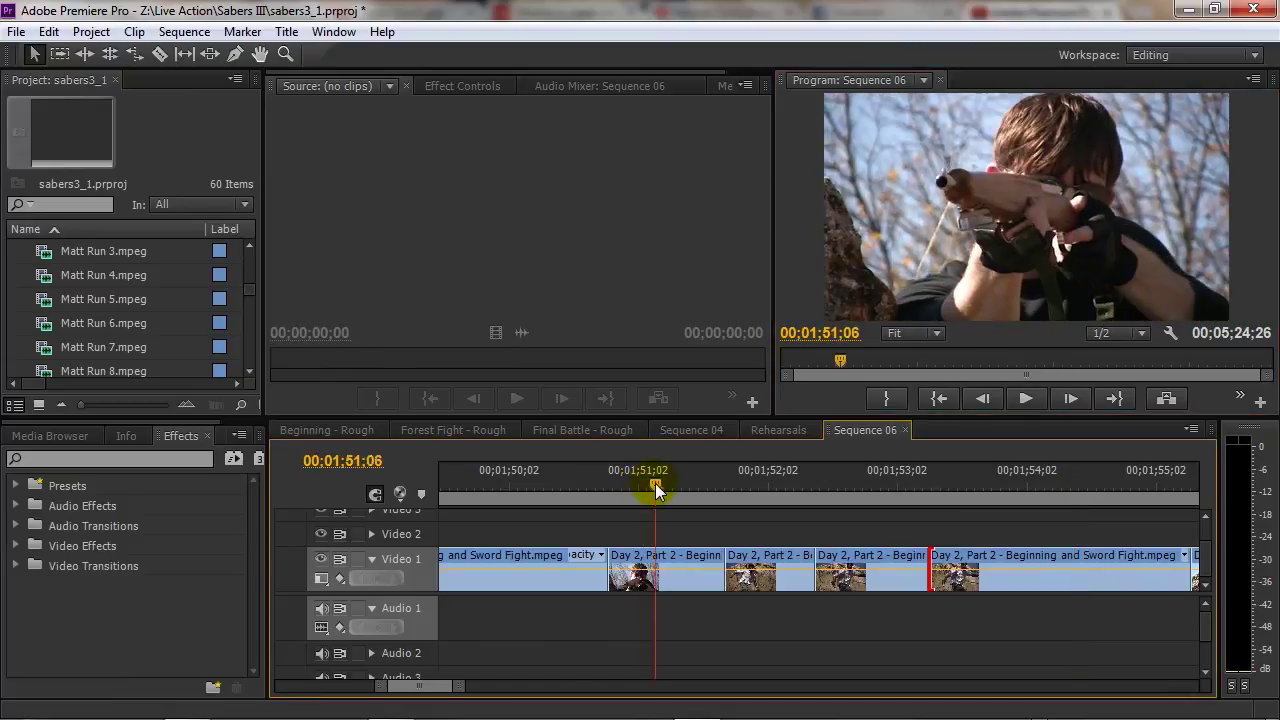